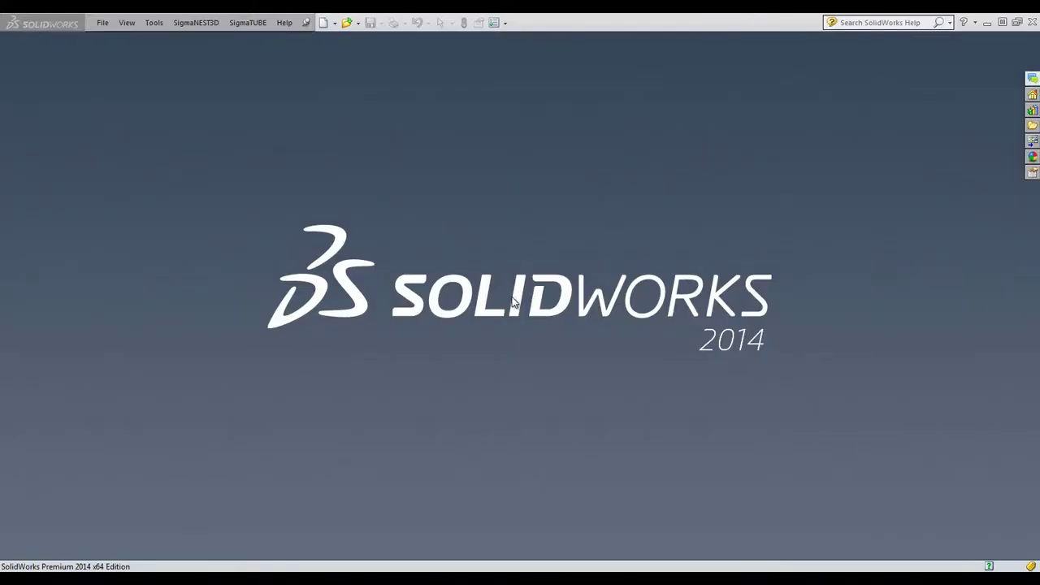
Open the CRD-39-WB.SLDASM table assembly from the Nesting folder
left_click(103, 22)
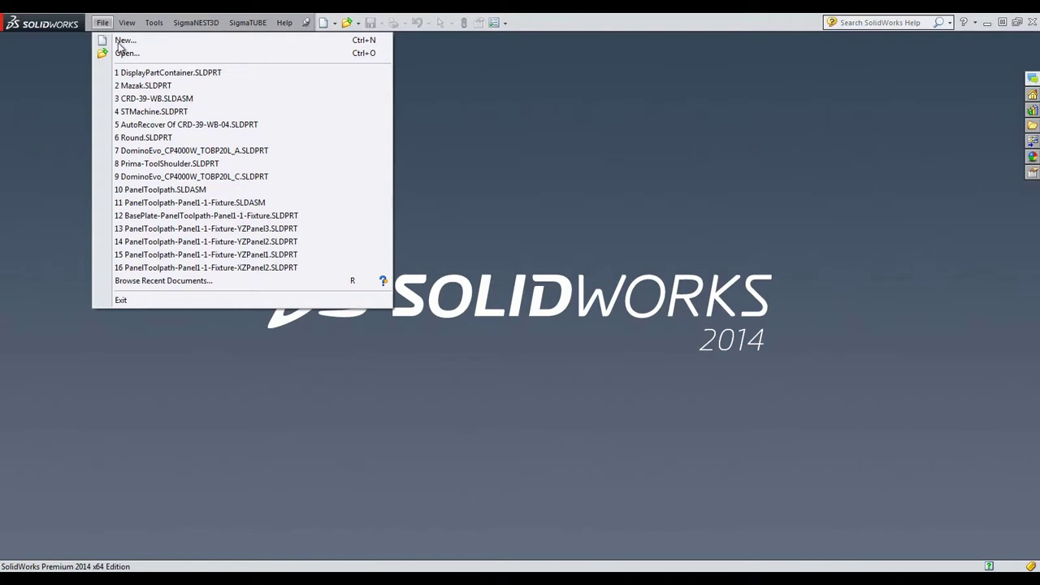
left_click(134, 54)
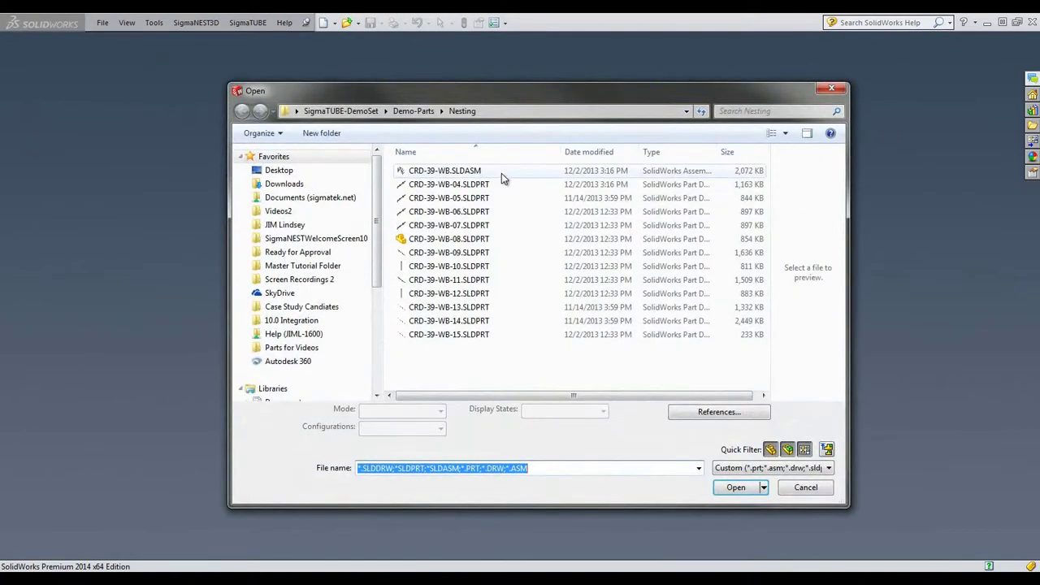
left_click(501, 171)
left_click(816, 476)
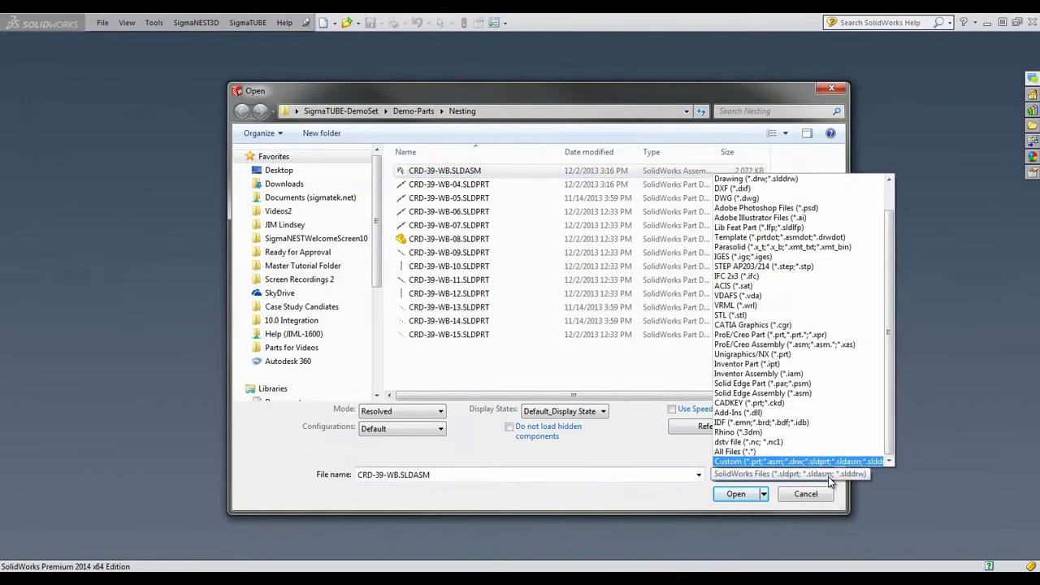
left_click(830, 479)
left_click(736, 494)
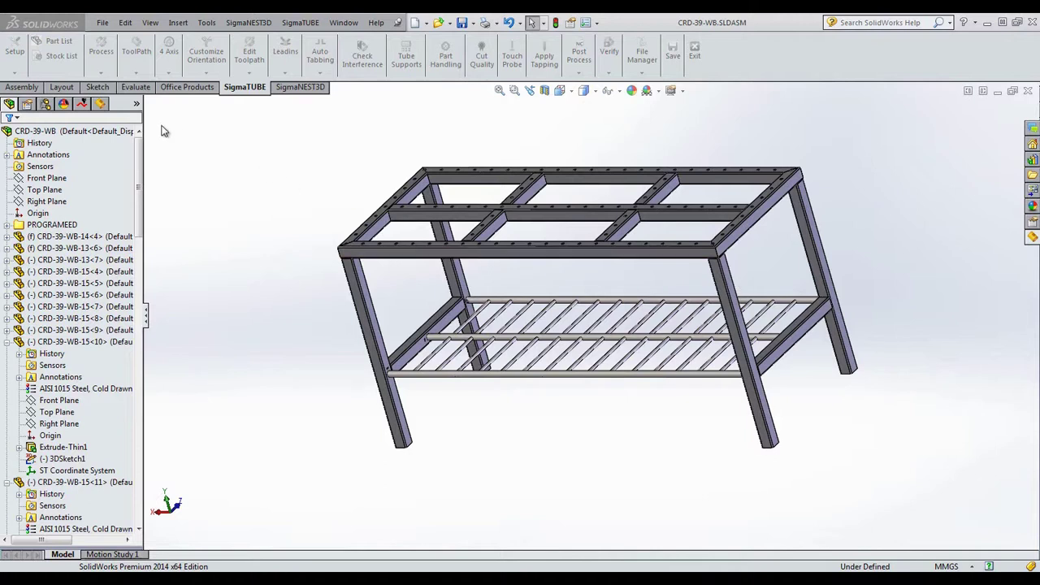
Check the SigmaTUBE Part List, then generate toolpaths for all 12 tube parts
left_click(101, 104)
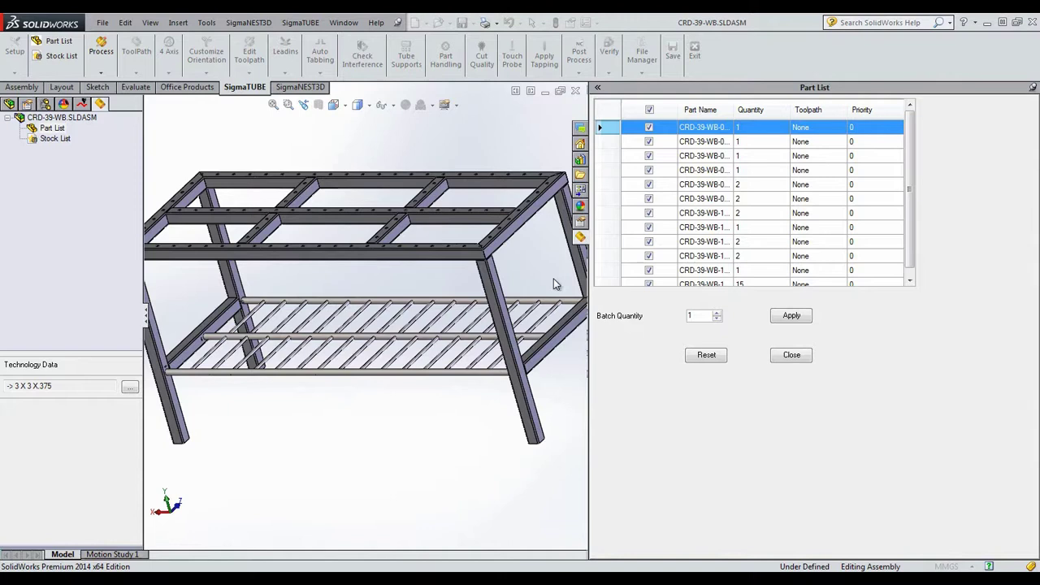
left_click(789, 355)
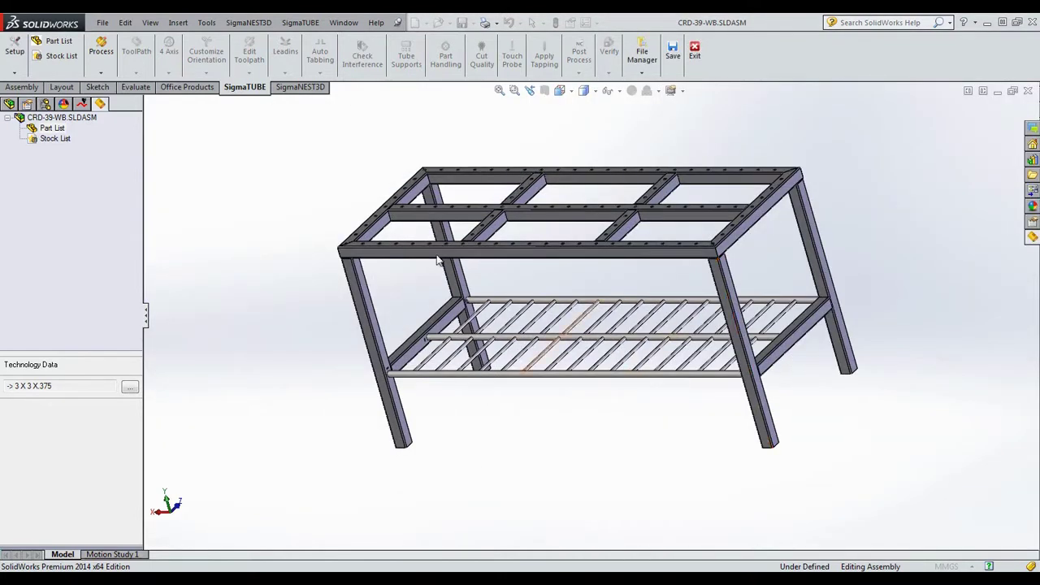
left_click(102, 70)
left_click(116, 85)
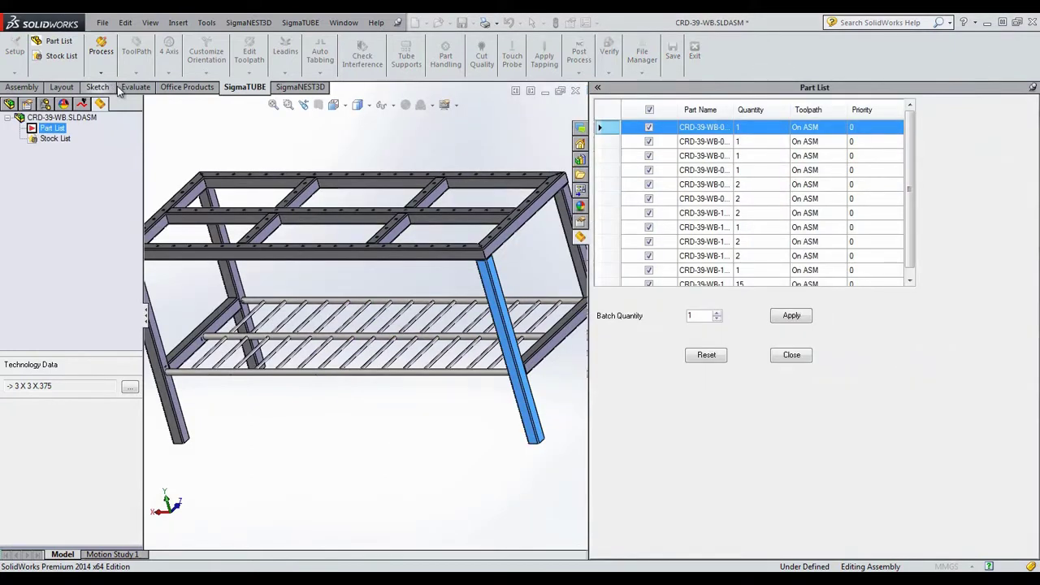
scroll(910, 205, "down", 1)
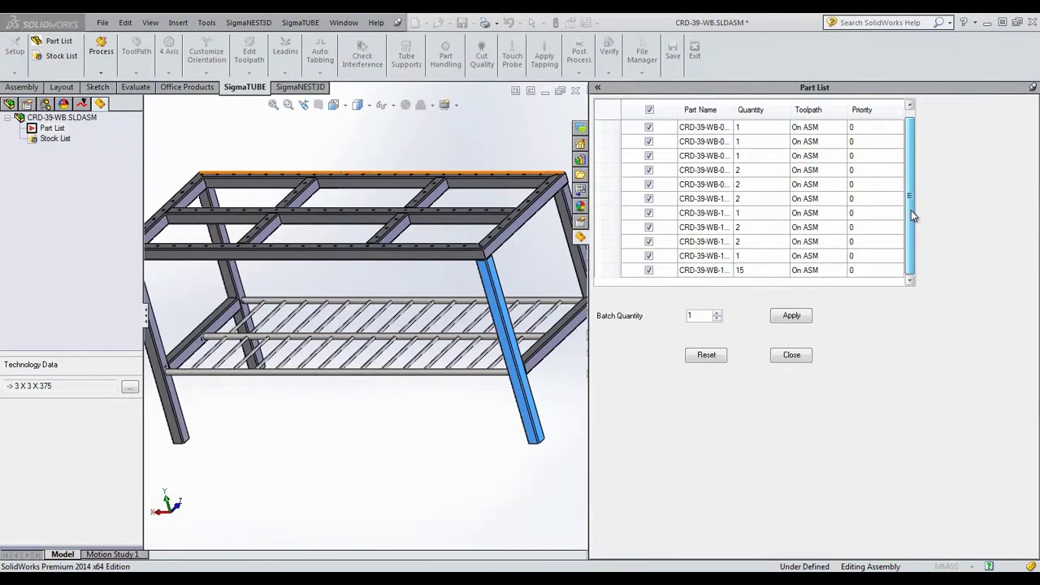
Add a 220-inch stock, quantity 3, for the rectangular tube profile
left_click(792, 356)
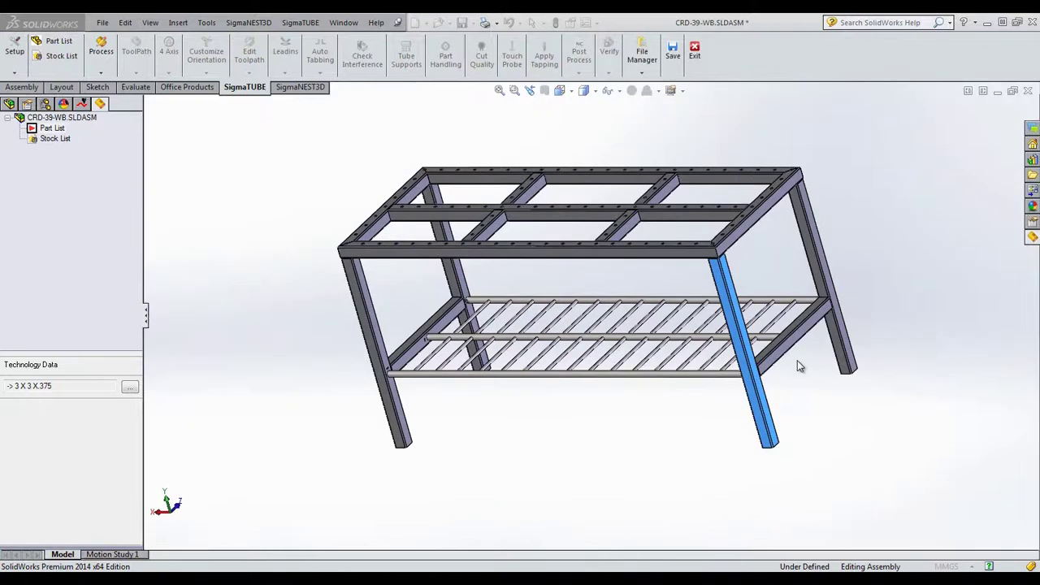
left_click(62, 56)
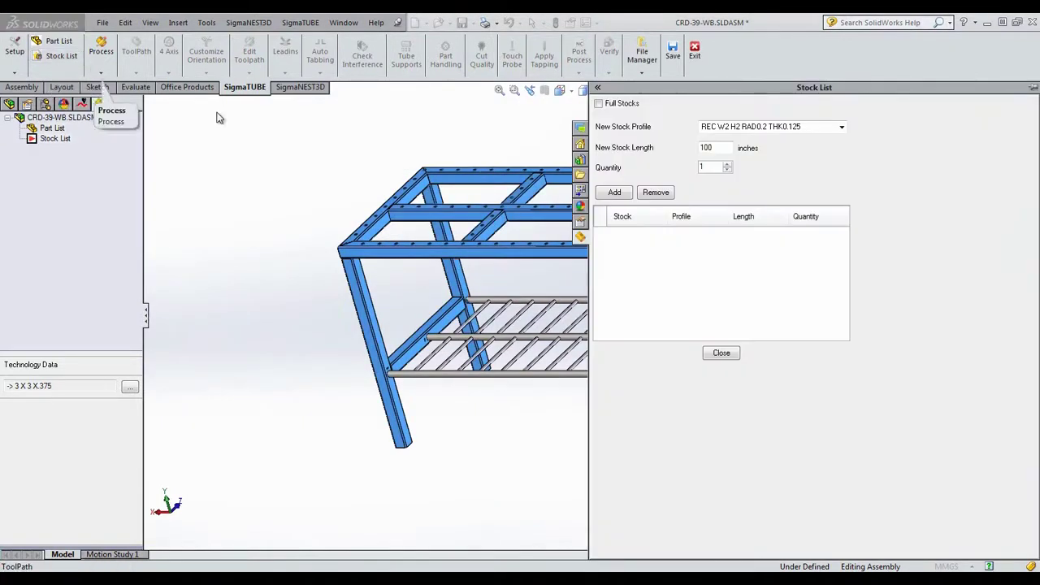
left_click(841, 128)
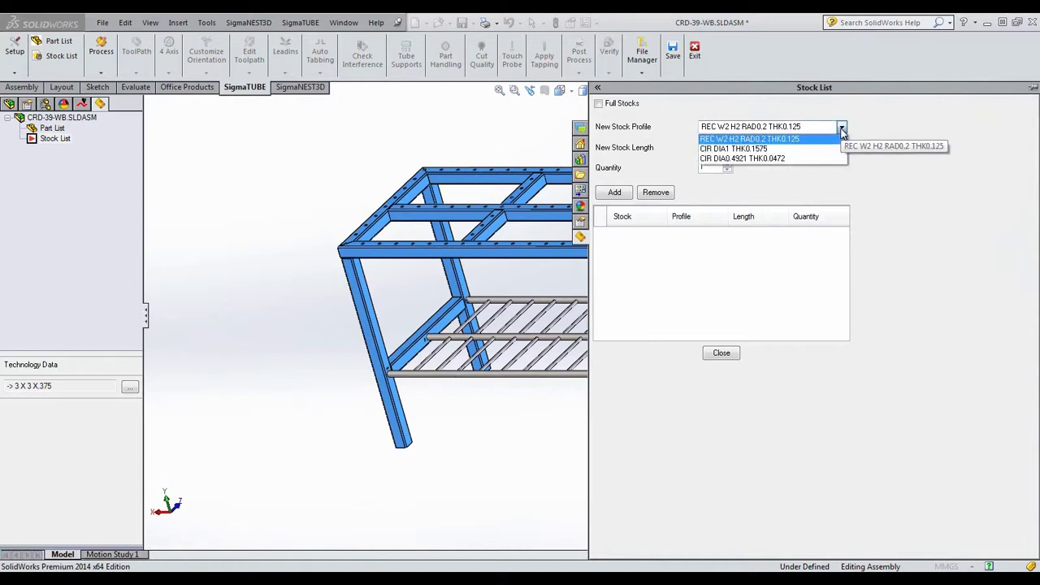
left_click(841, 132)
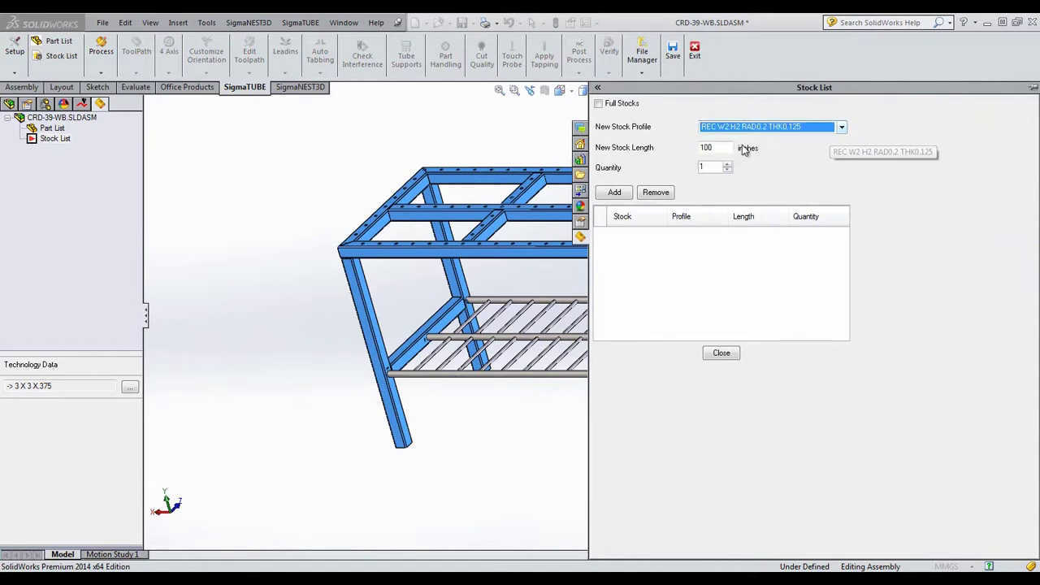
key("Tab")
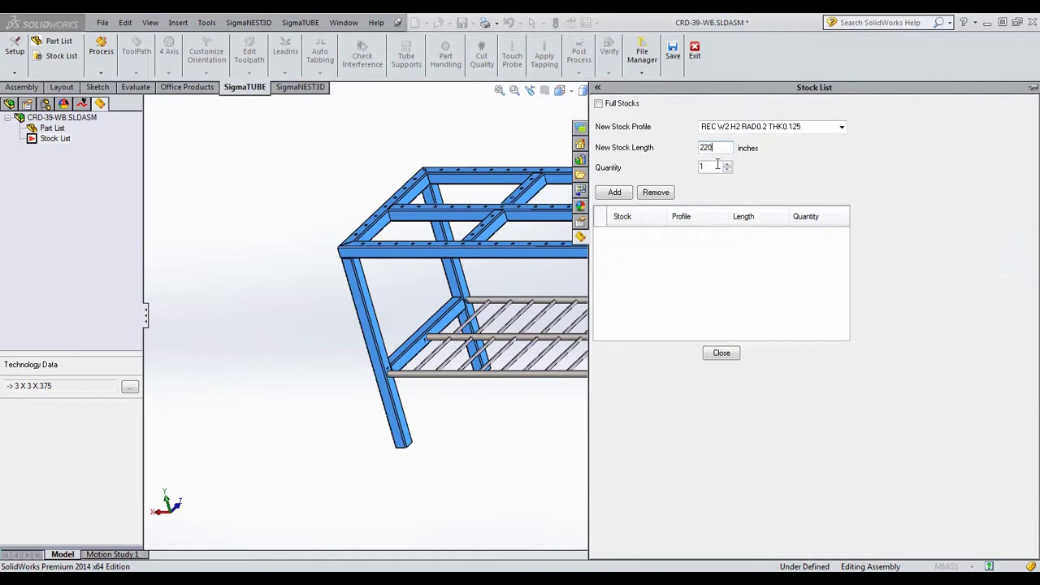
left_click(615, 192)
Add 220-inch stocks for the CIR DIA1 THK0.1575 and CIR DIA0.4921 THK0.0472 profiles
left_click(840, 129)
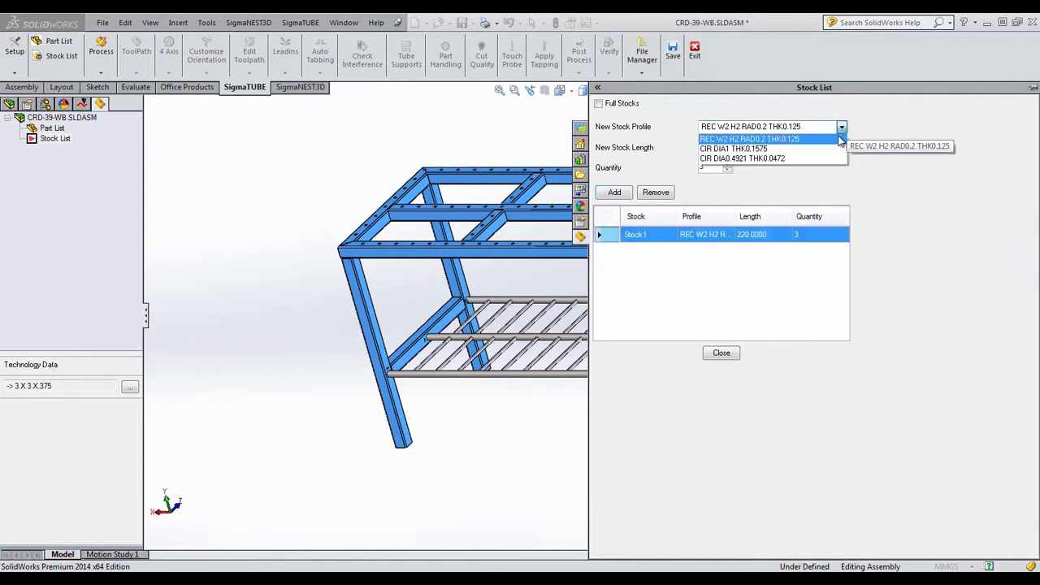
left_click(824, 155)
left_click(614, 193)
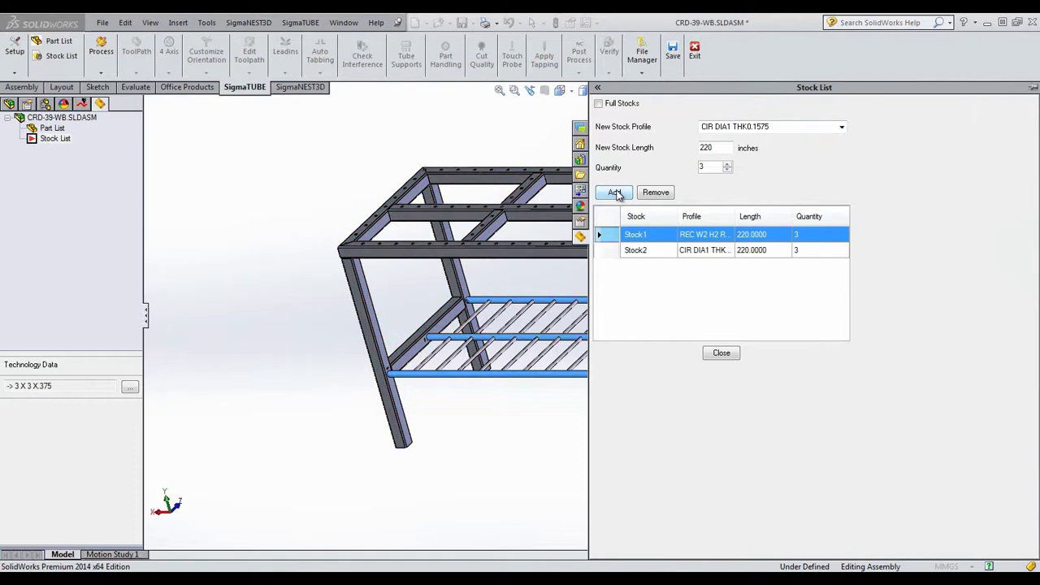
left_click(841, 129)
left_click(821, 162)
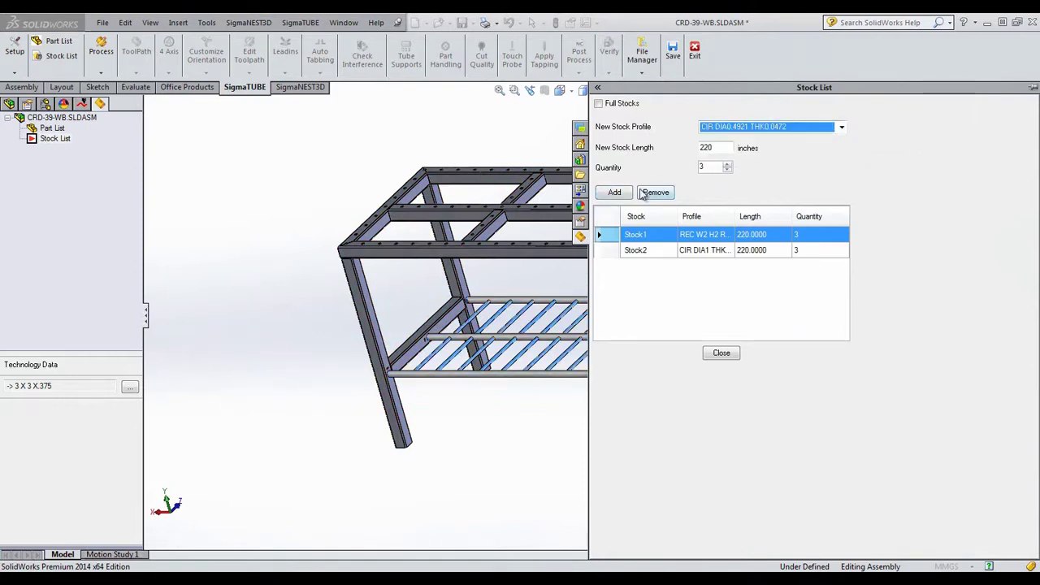
left_click(617, 192)
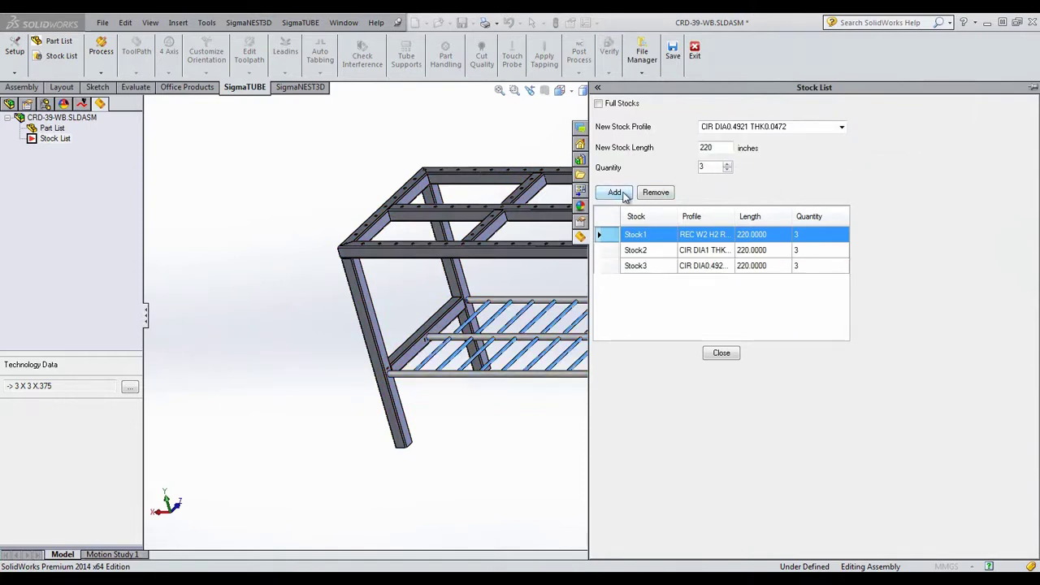
left_click(722, 352)
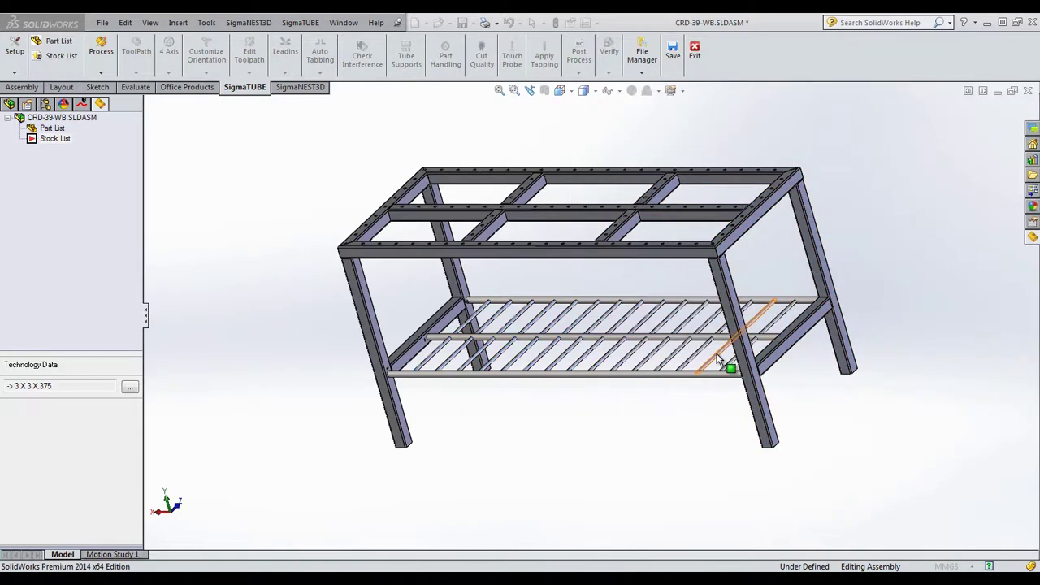
Automatically split the parts into tasks and nest them onto the stock
left_click(98, 72)
left_click(130, 97)
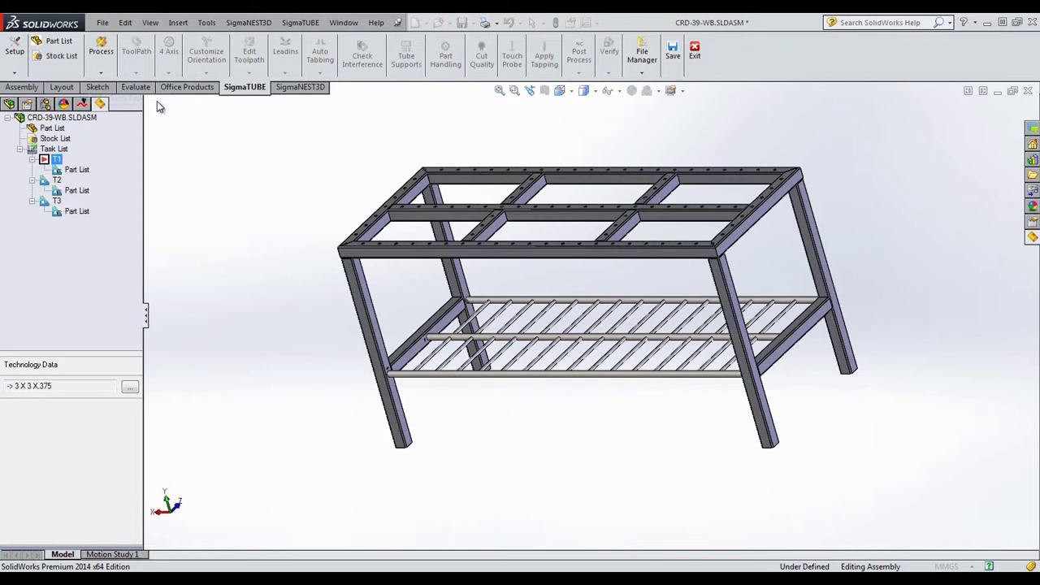
left_click(101, 73)
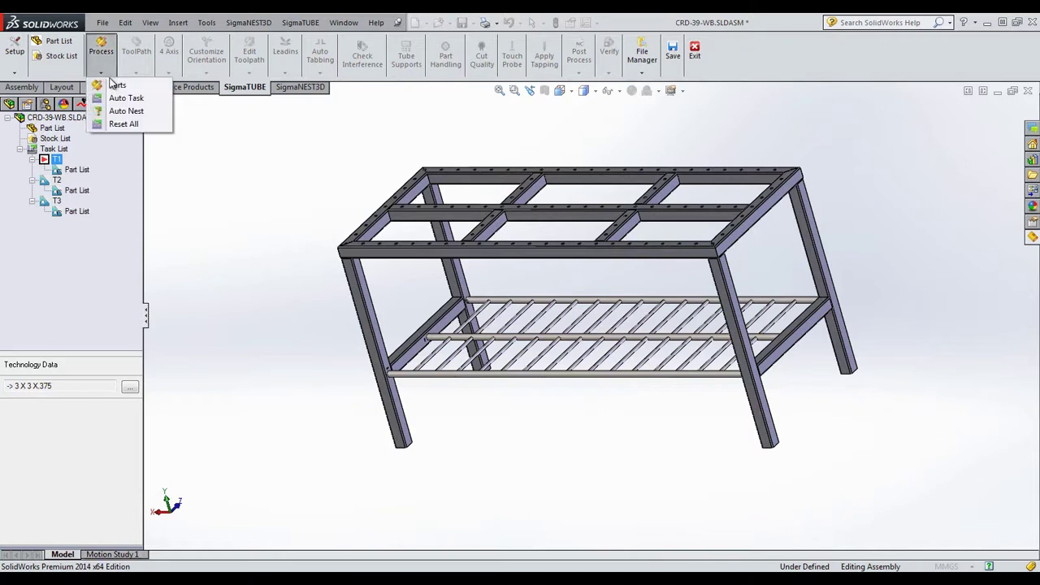
left_click(143, 111)
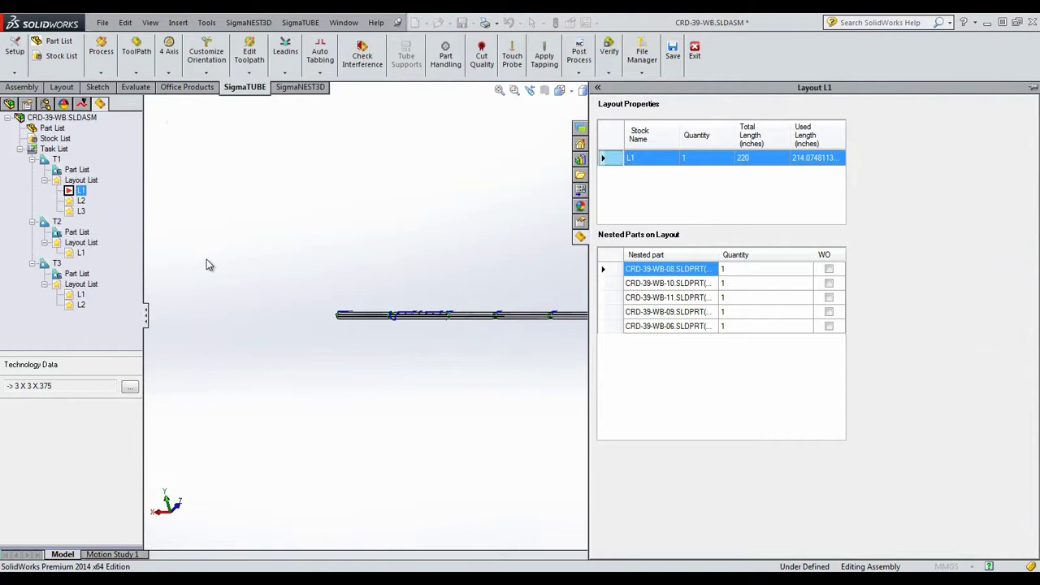
Orbit the nested L1 tube and show the toolpath orientation options
left_click(206, 264)
scroll(763, 366, "down", 5)
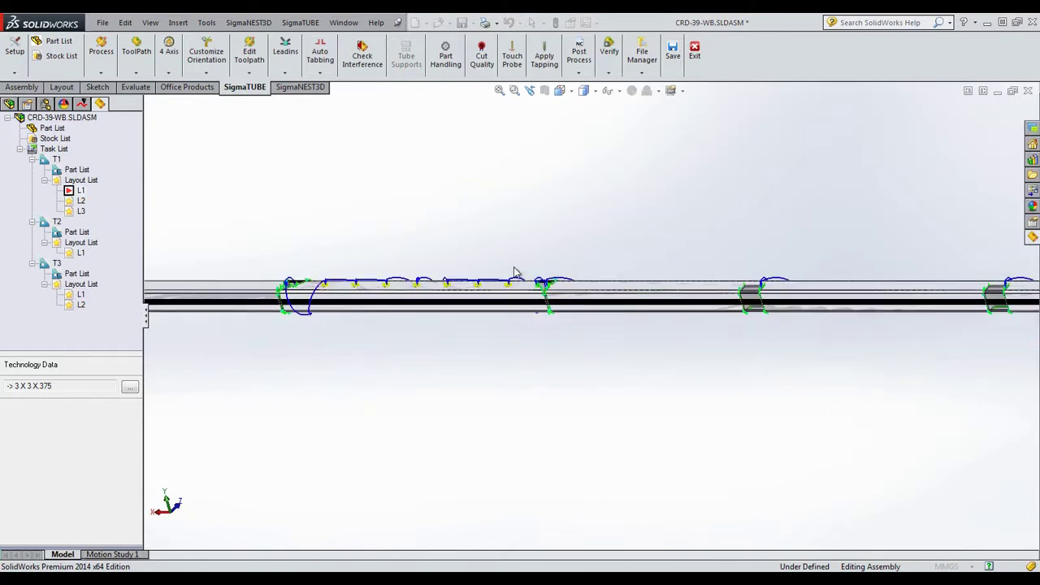
middle_click_drag(513, 271, 647, 304)
left_click(285, 70)
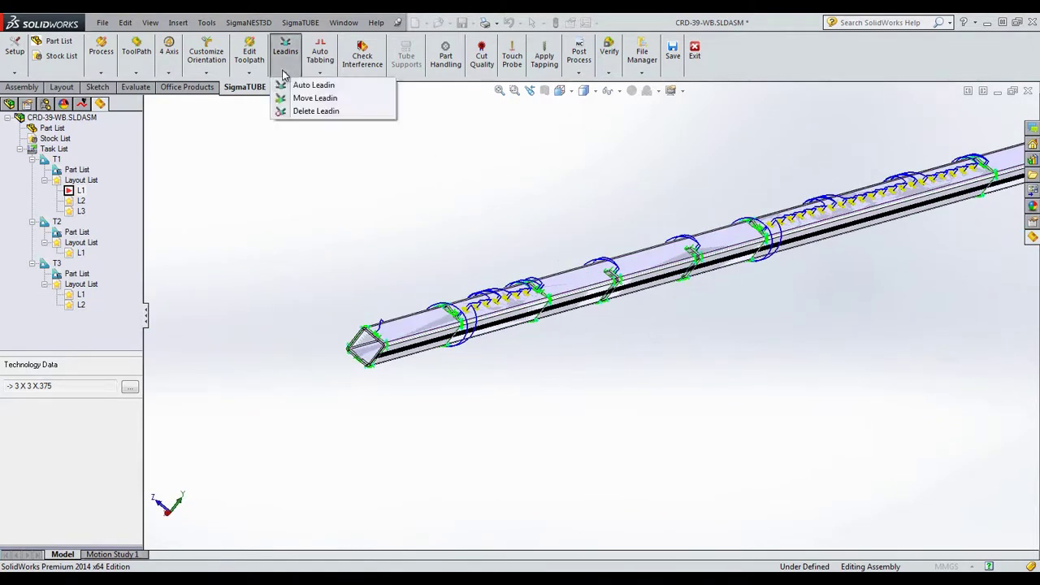
left_click(210, 71)
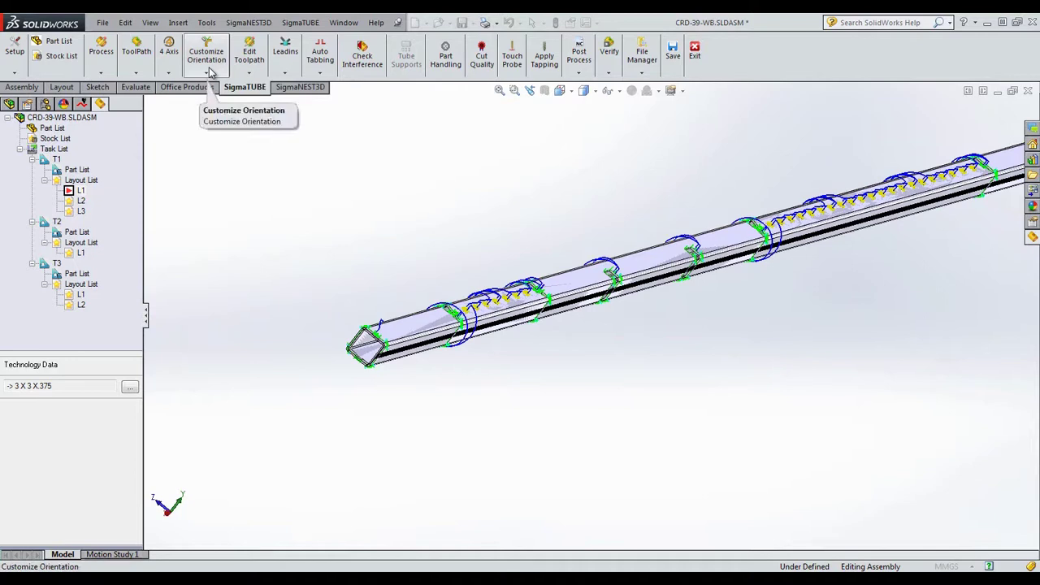
left_click(47, 159)
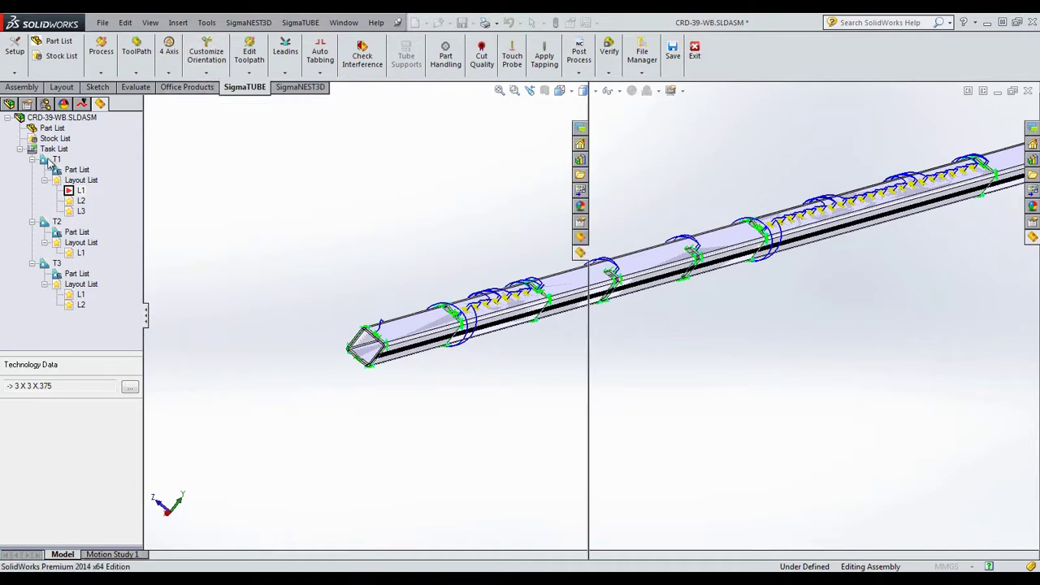
left_click(51, 160)
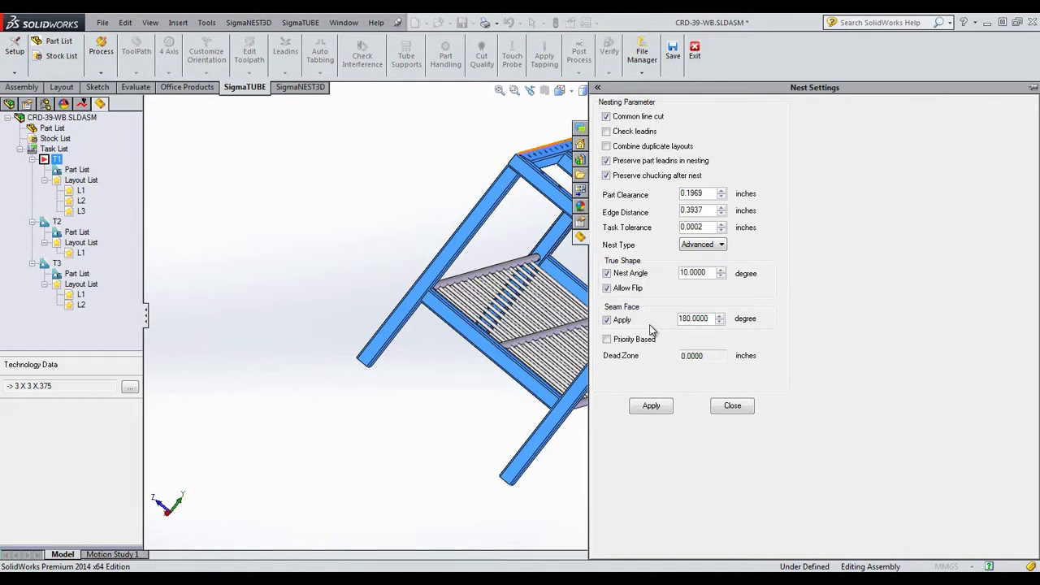
left_click(732, 406)
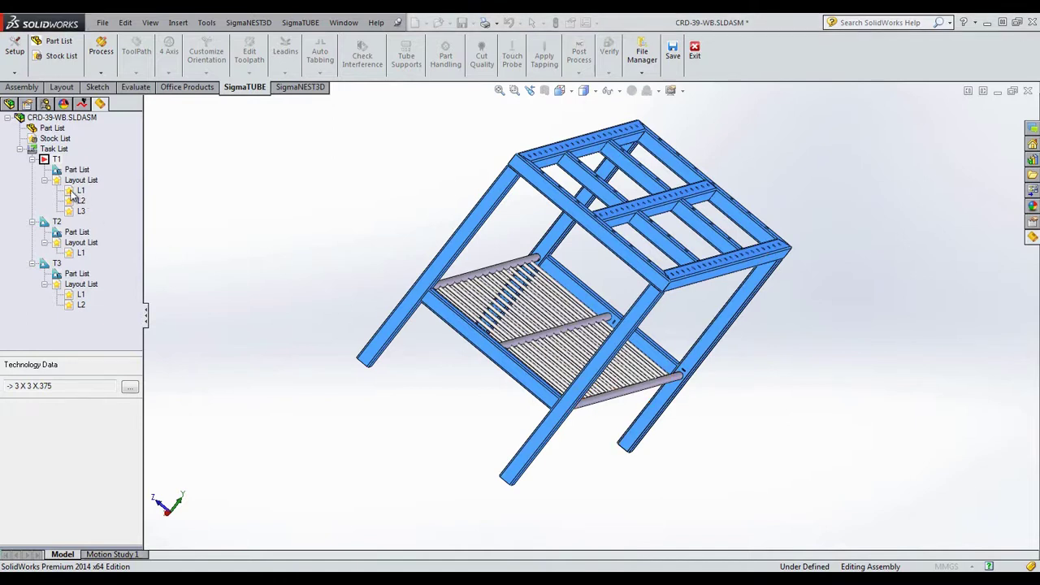
left_click(72, 194)
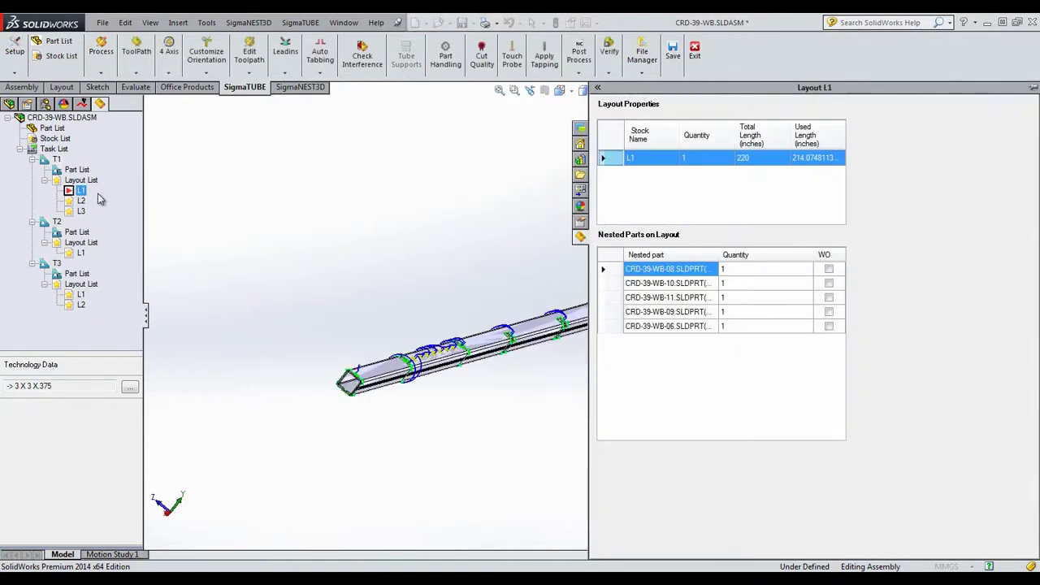
left_click(528, 407)
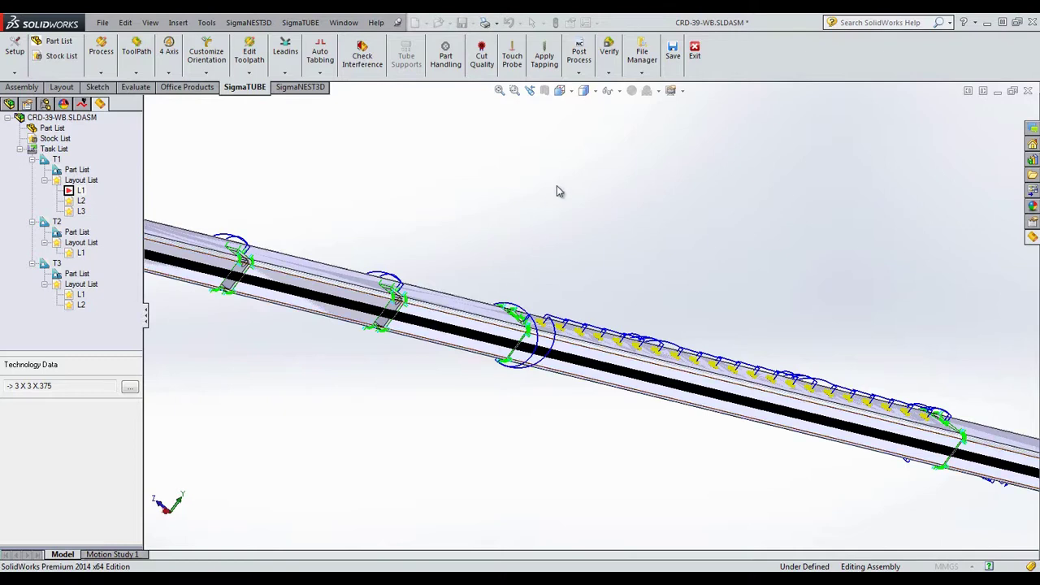
Run and stop the L1 cutting simulation, then bring up Generate NC for CRD-39-WB_T1_L1
left_click(604, 72)
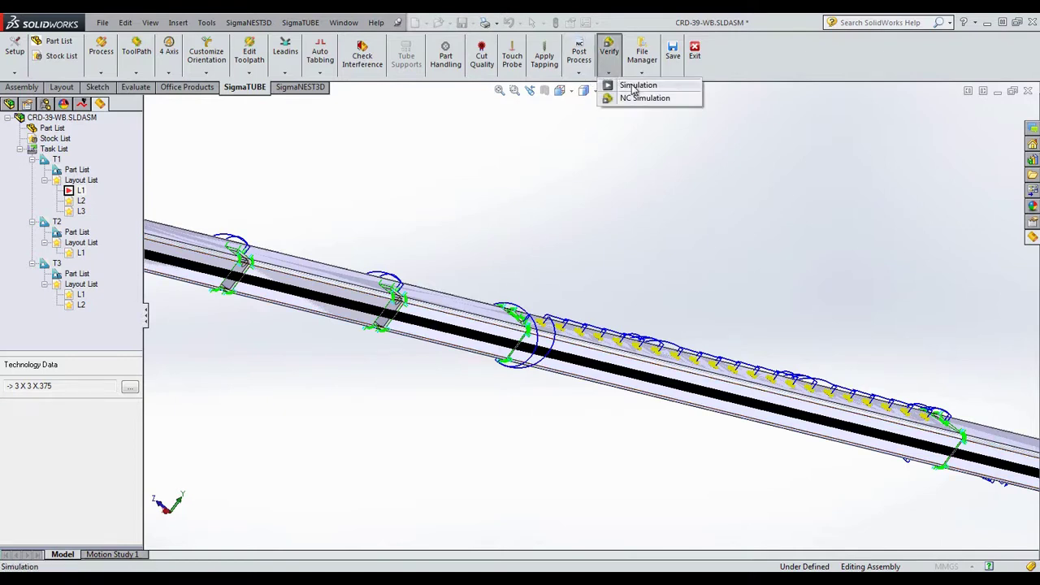
left_click(635, 86)
left_click(692, 175)
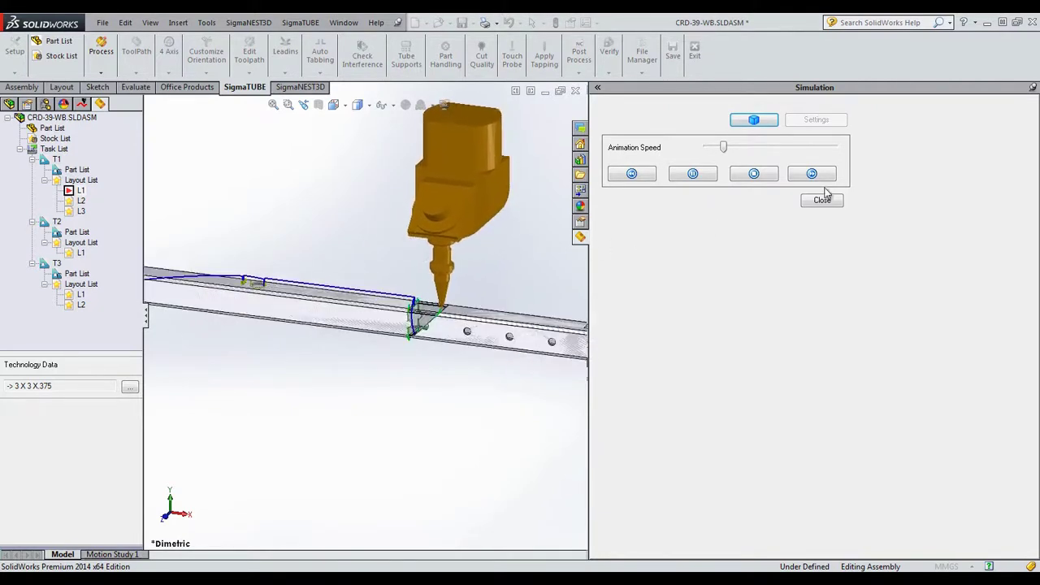
left_click(759, 173)
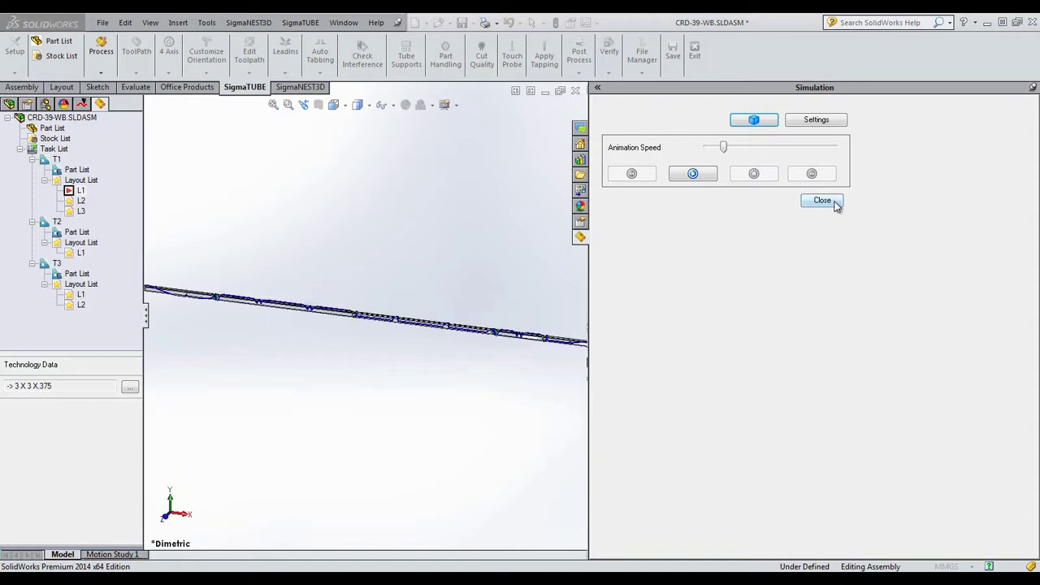
left_click(823, 201)
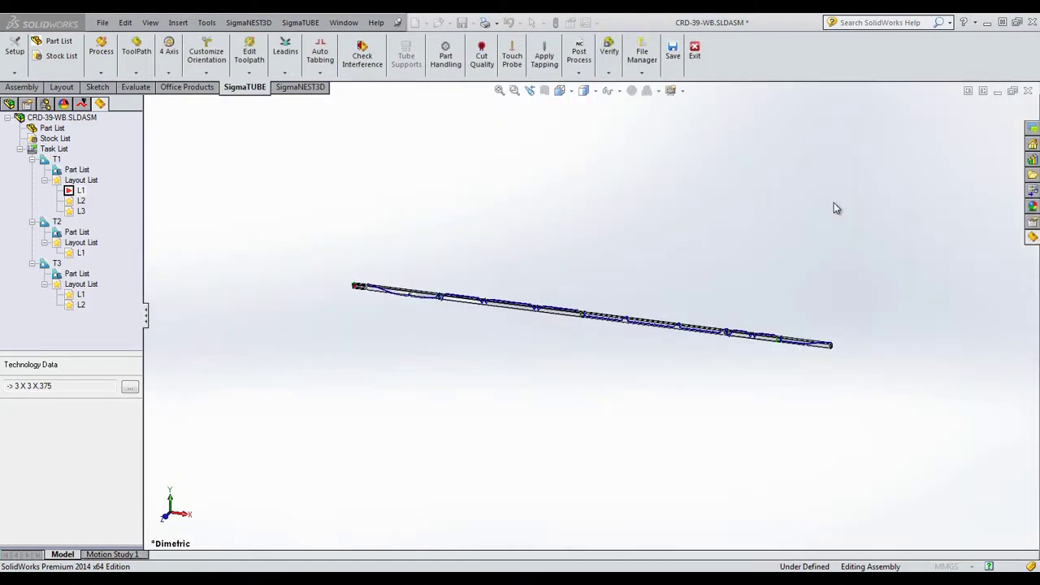
left_click(585, 72)
left_click(608, 84)
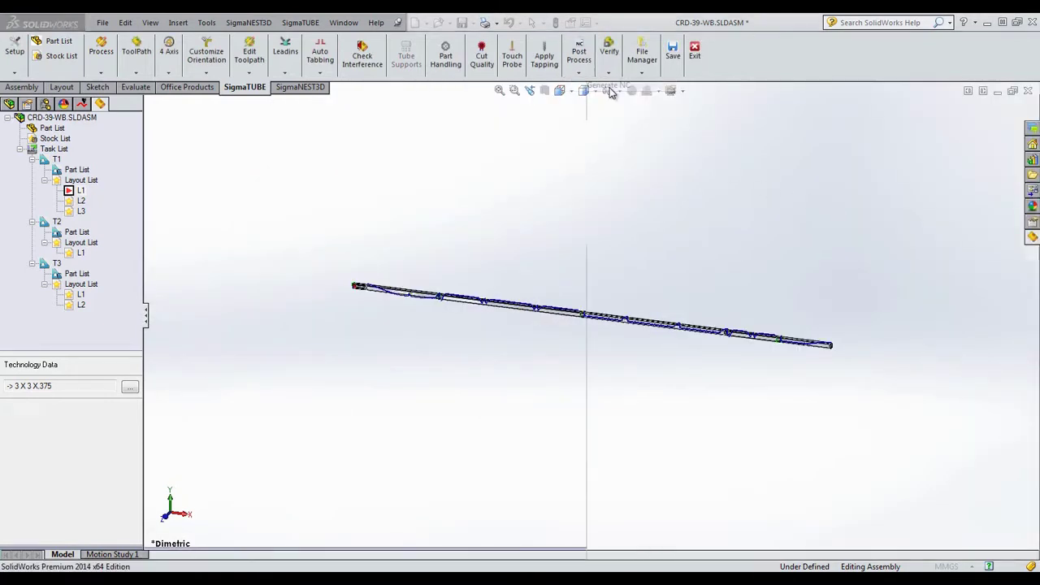
Post NC code for CRD-39-WB_T1_L1 and review the 2813-line NC file in Notepad++
left_click(682, 397)
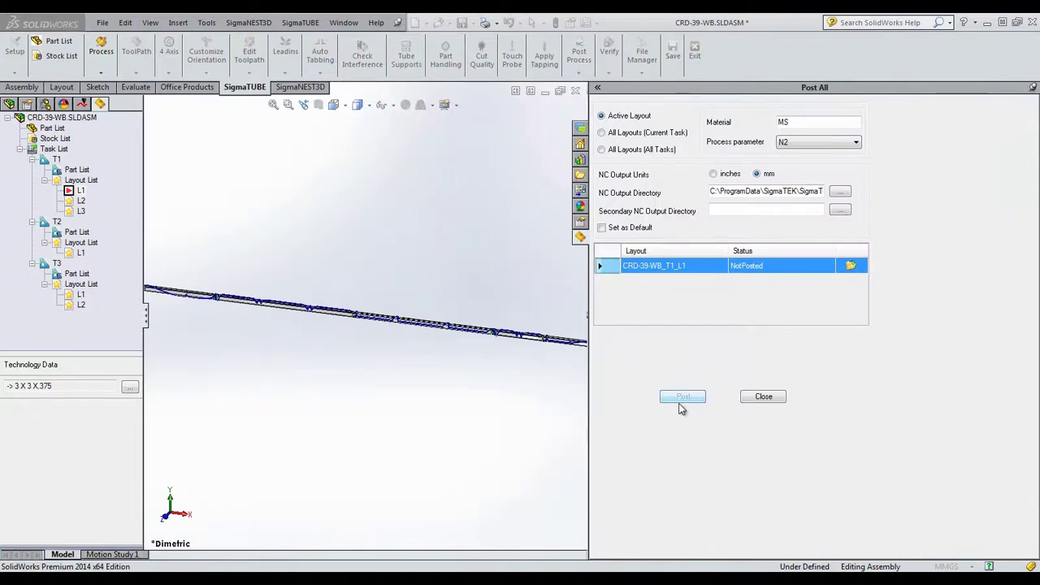
left_click(615, 347)
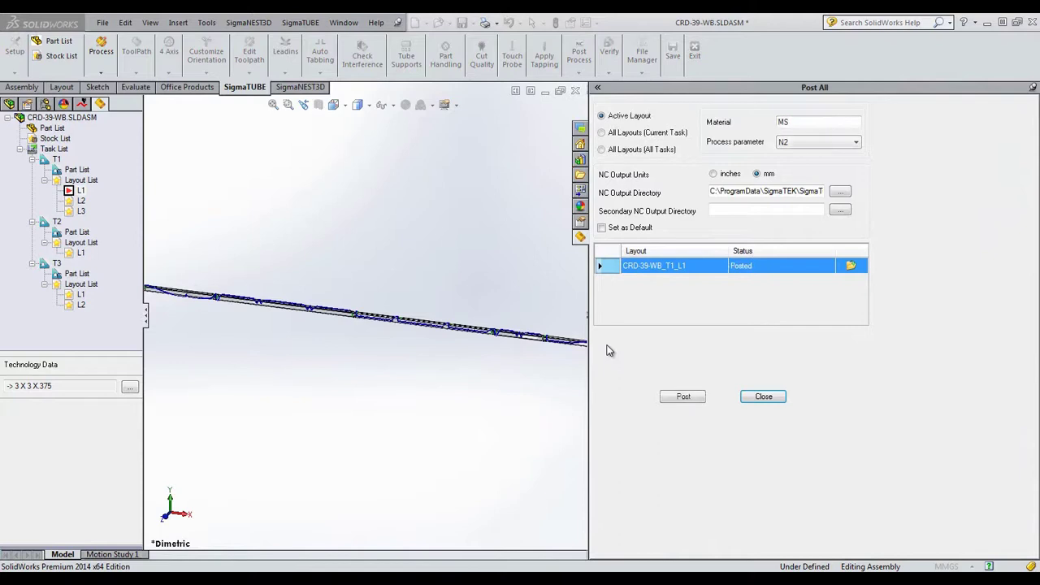
left_click(851, 268)
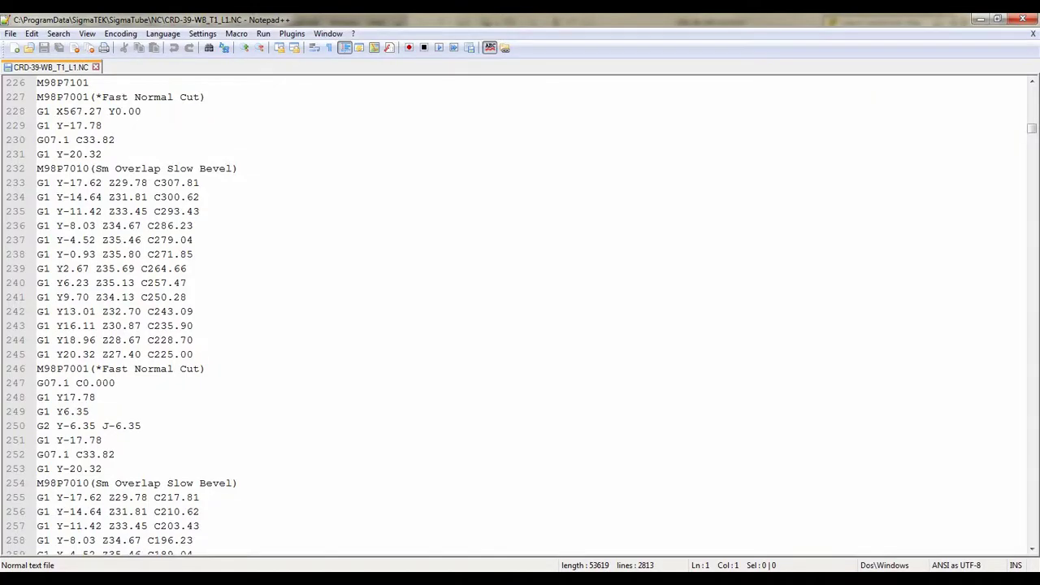
scroll(381, 416, "down", 14)
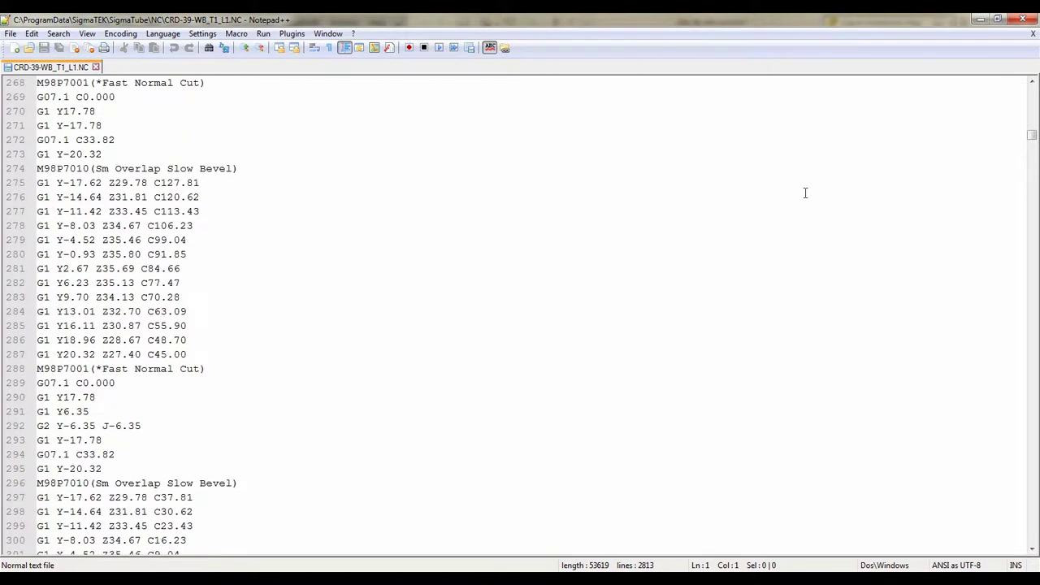
left_click(1035, 24)
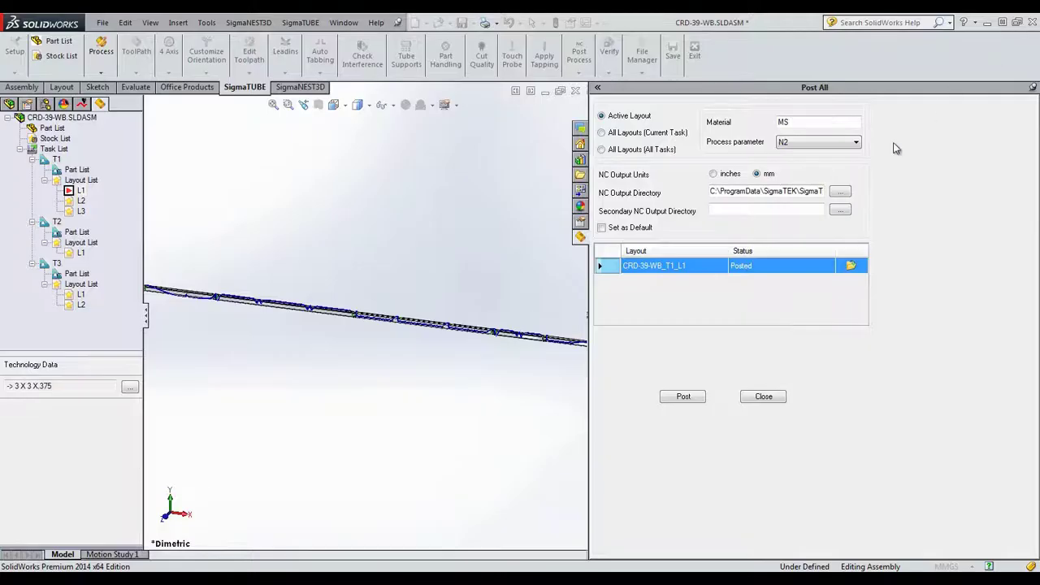
Generate the CRD-39-WB_T1_L1 layout report and open the HTML report in Firefox
left_click(765, 396)
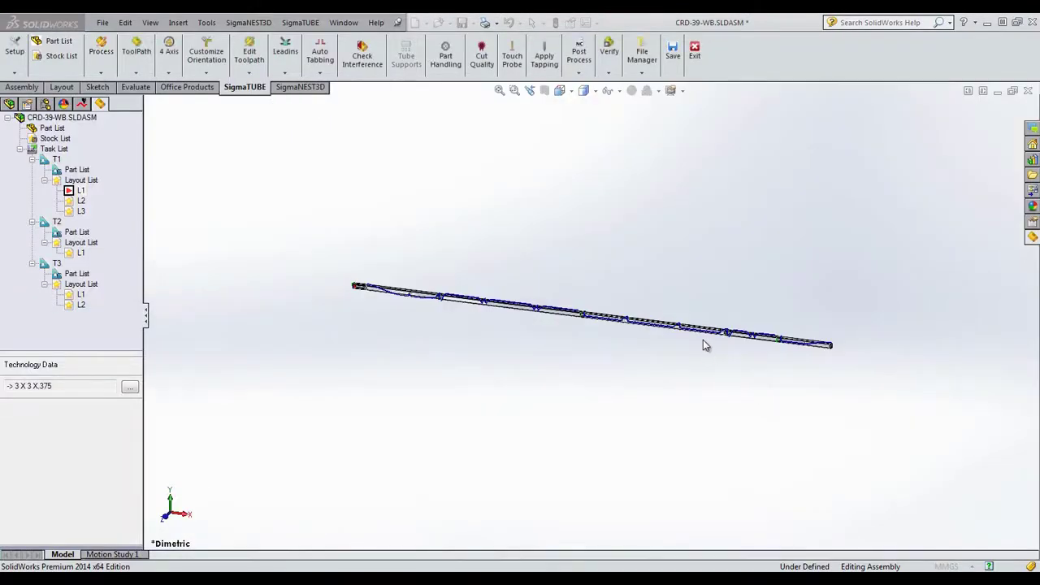
left_click(590, 73)
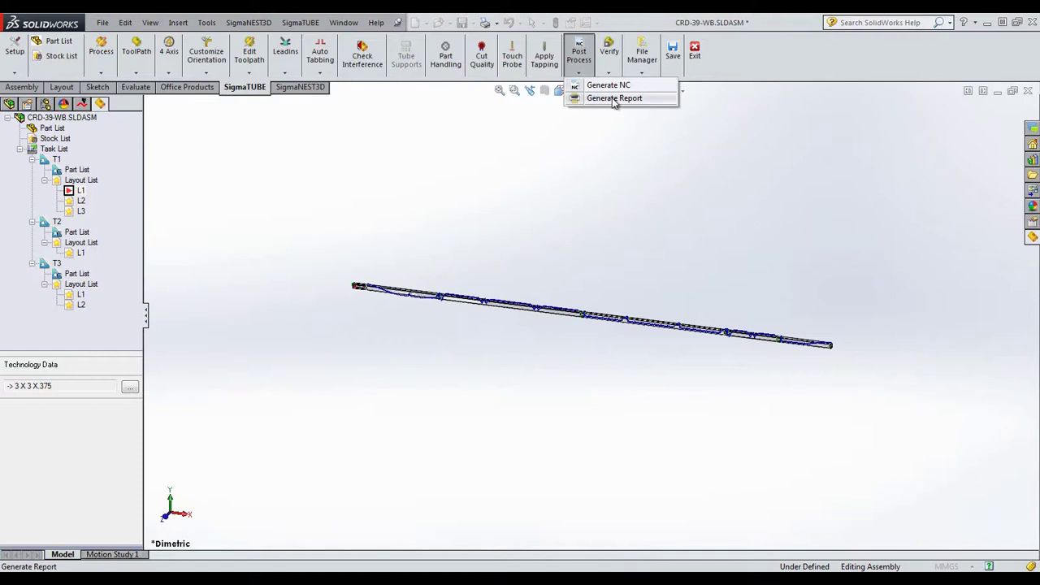
left_click(615, 98)
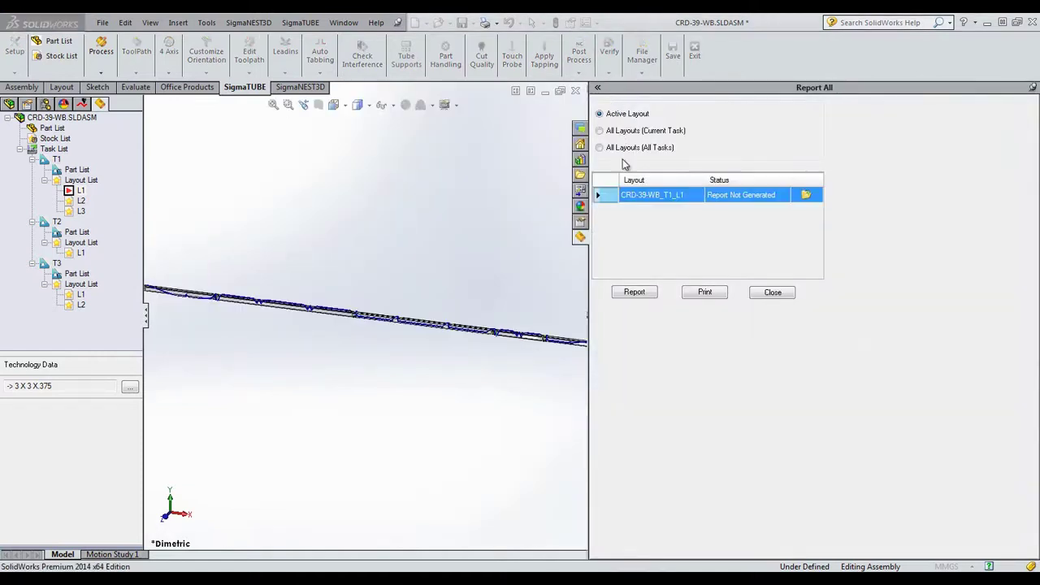
left_click(632, 297)
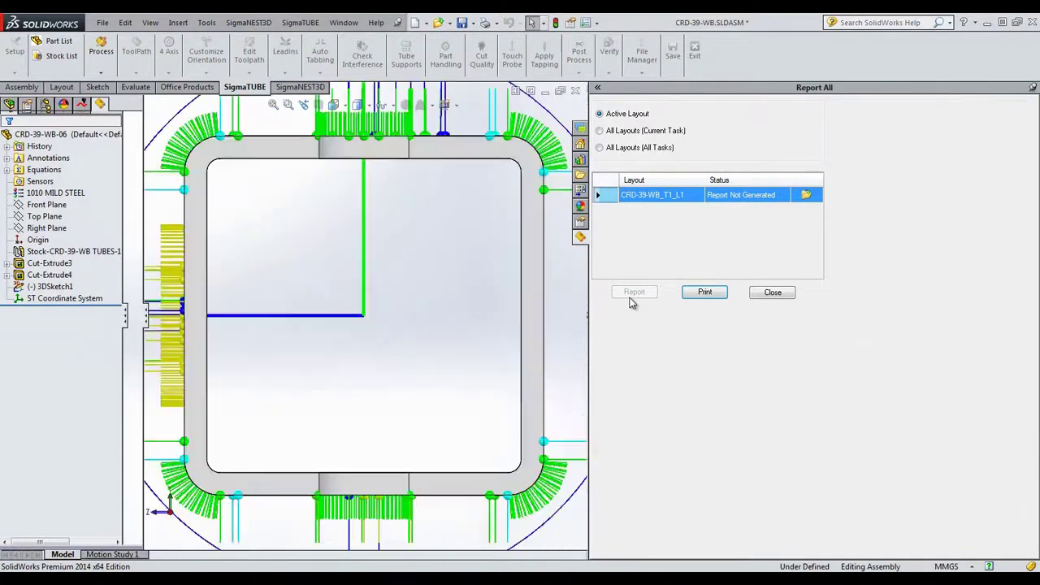
left_click(806, 197)
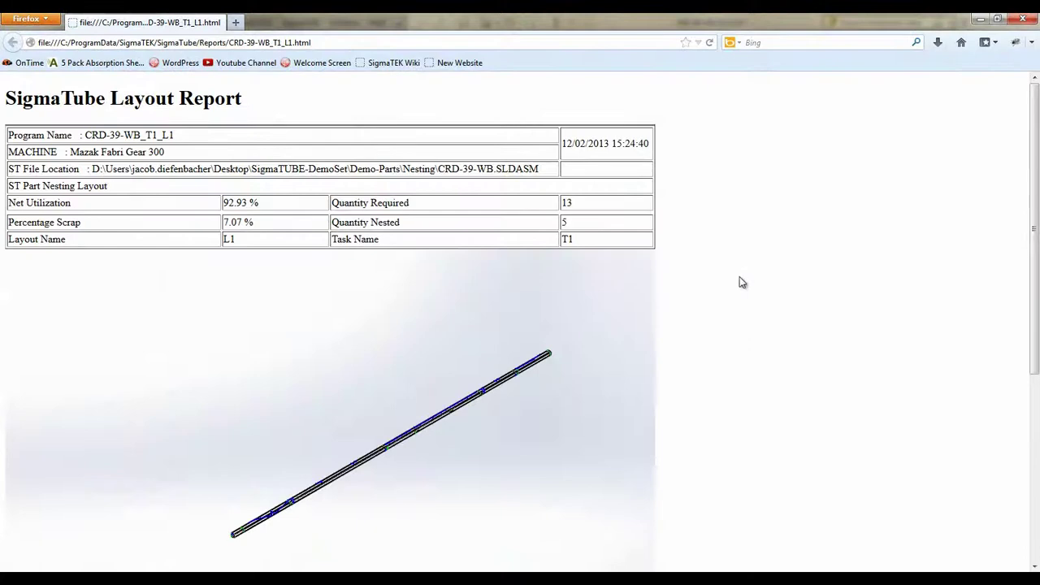